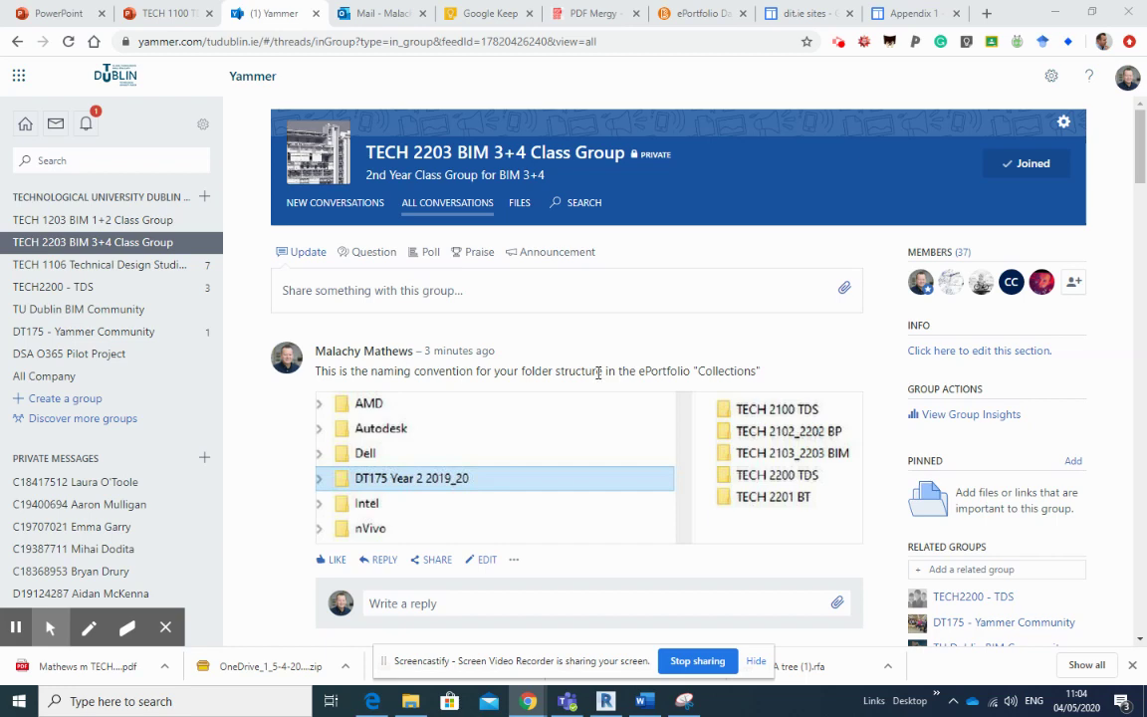
Expand the ePortfolio submission brief post in the class group feed
{"action": "scroll", "coordinate": [599, 372], "scroll_direction": "down", "scroll_amount": 3}
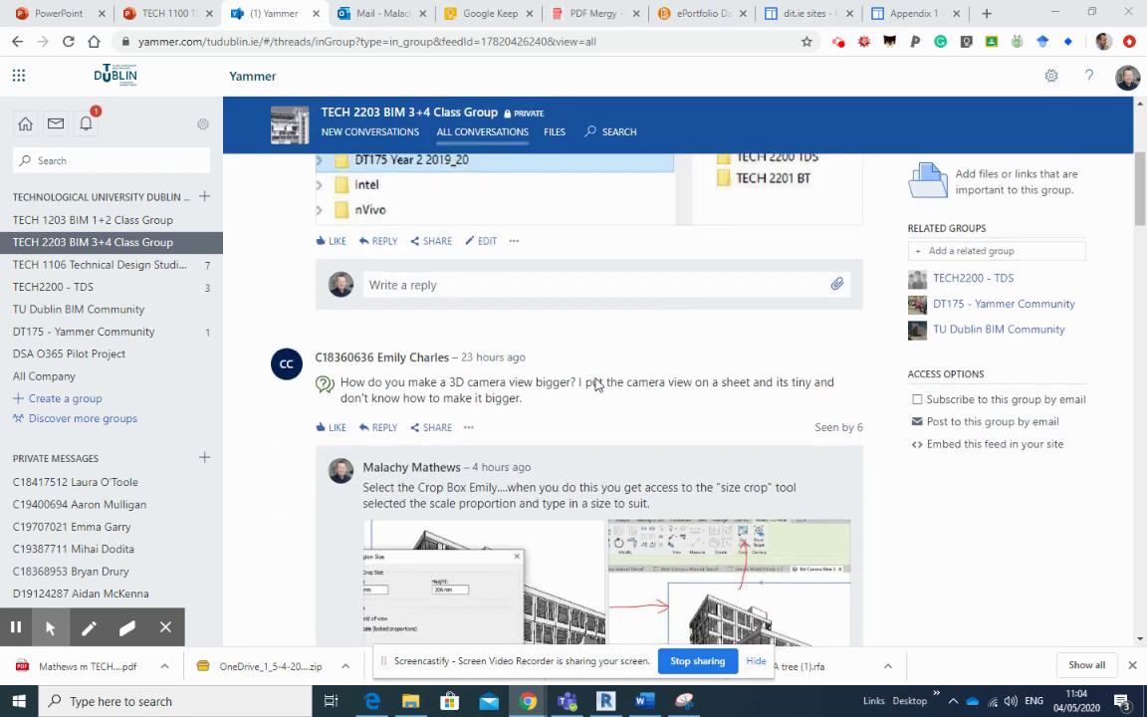
{"action": "scroll", "coordinate": [596, 385], "scroll_direction": "down", "scroll_amount": 10}
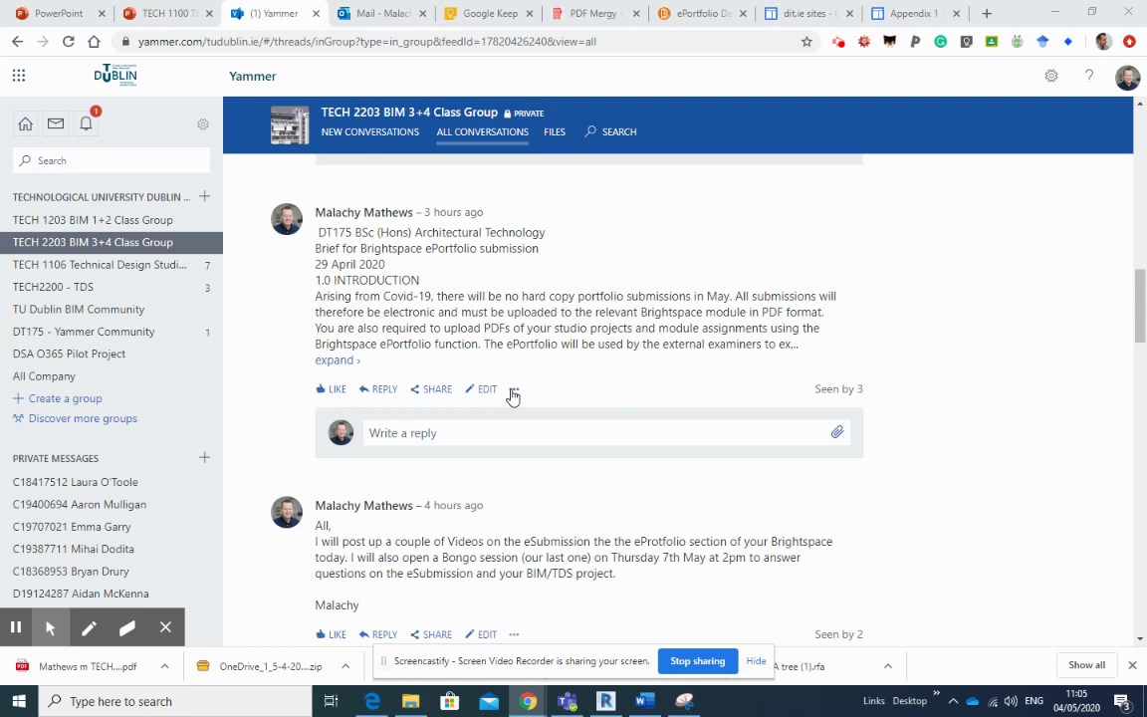
{"action": "left_click", "coordinate": [344, 359]}
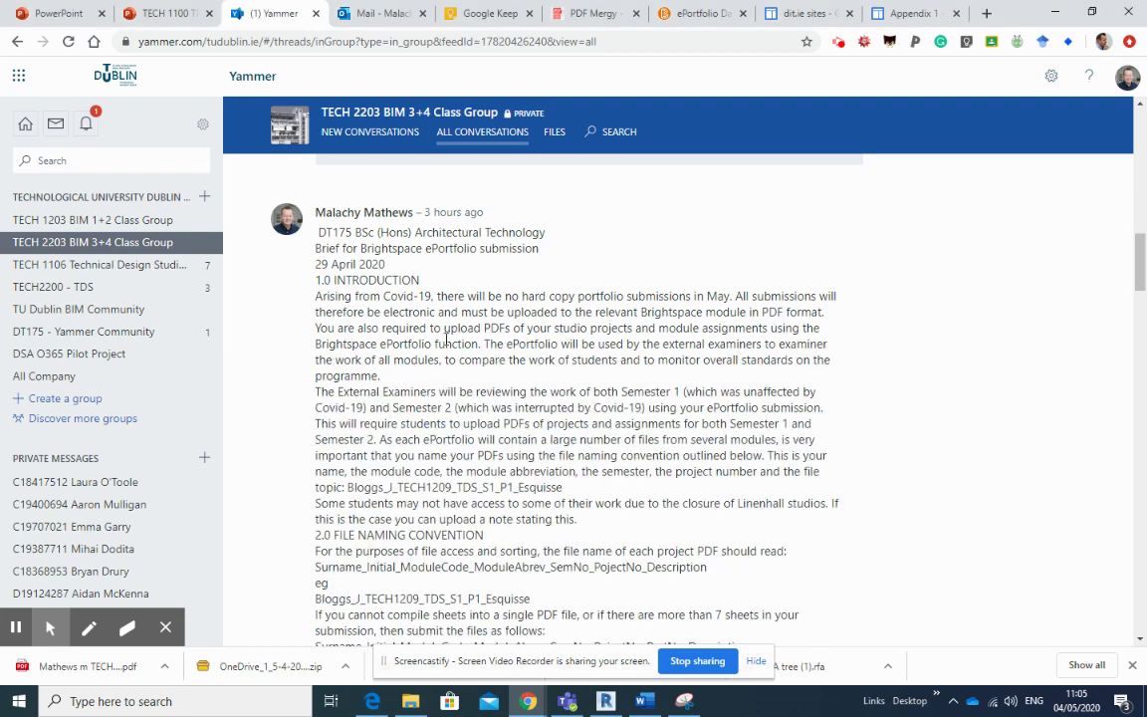
Read the brief's file naming convention and module abbreviations, then return to the top of the group
{"action": "scroll", "coordinate": [446, 341], "scroll_direction": "down", "scroll_amount": 2}
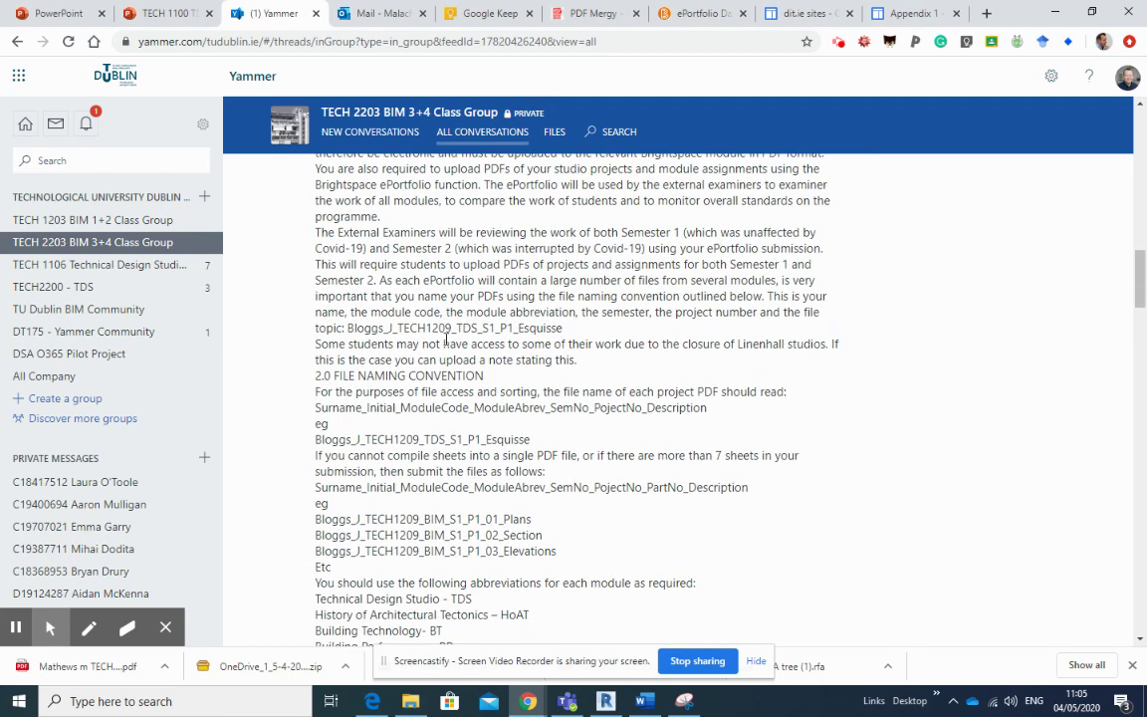
{"action": "scroll", "coordinate": [445, 341], "scroll_direction": "down", "scroll_amount": 4}
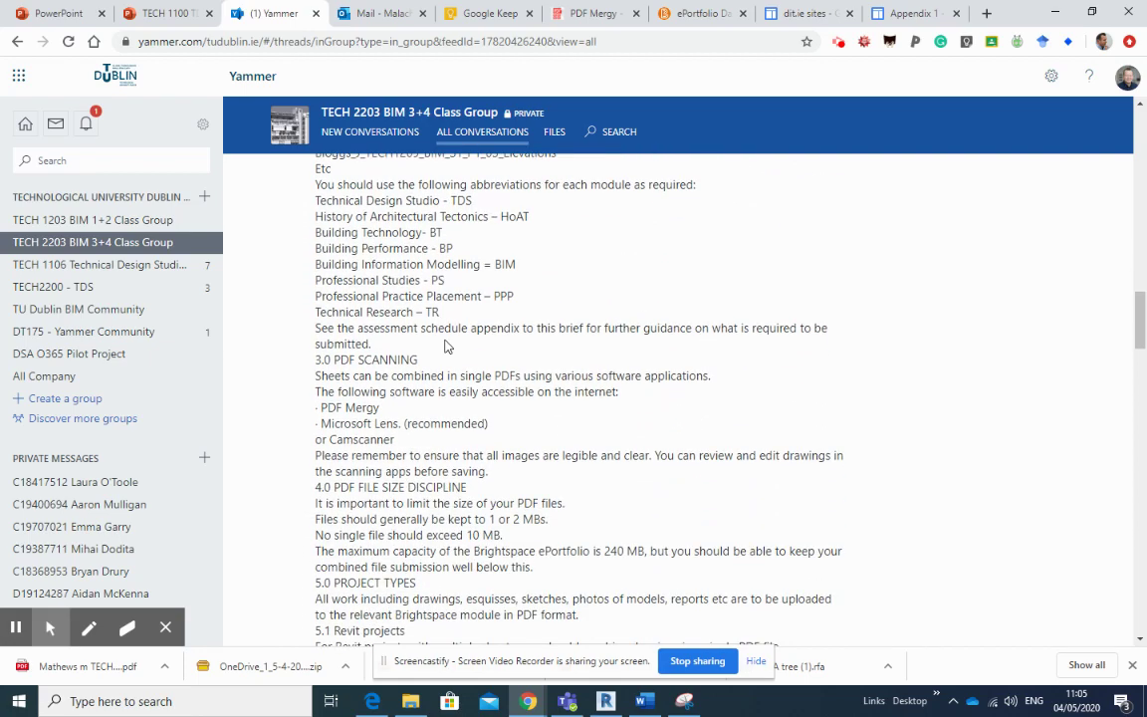
{"action": "scroll", "coordinate": [445, 345], "scroll_direction": "down", "scroll_amount": 1}
{"action": "scroll", "coordinate": [444, 348], "scroll_direction": "up", "scroll_amount": 4}
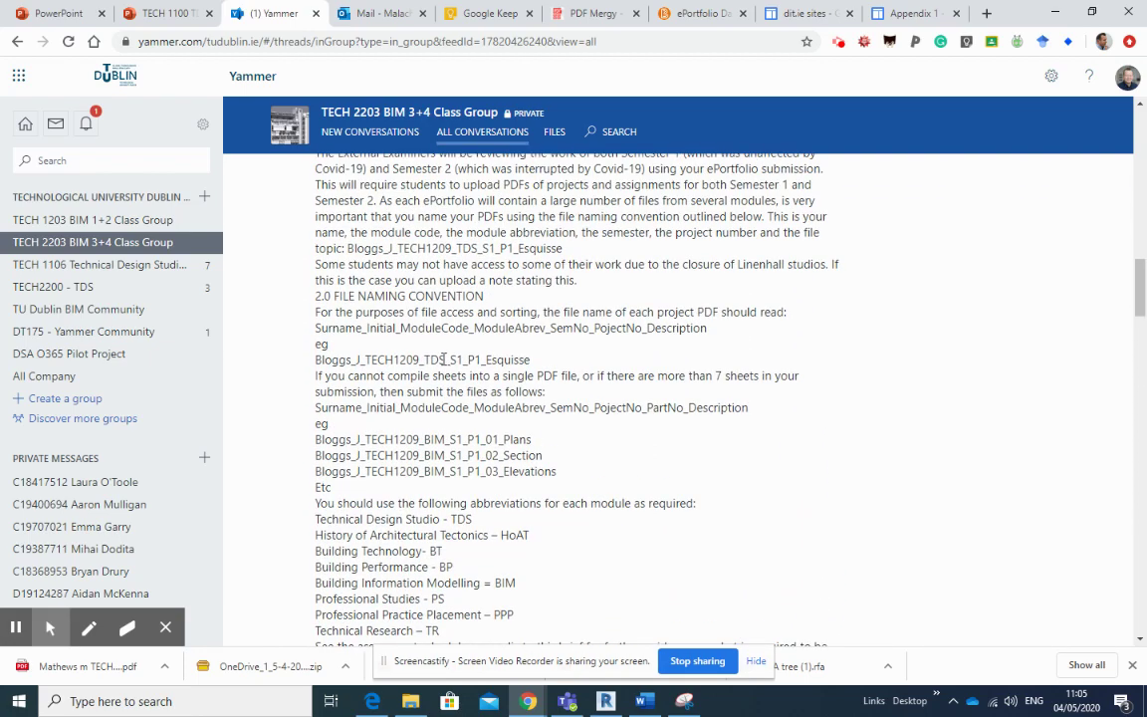
{"action": "scroll", "coordinate": [501, 475], "scroll_direction": "down", "scroll_amount": 2}
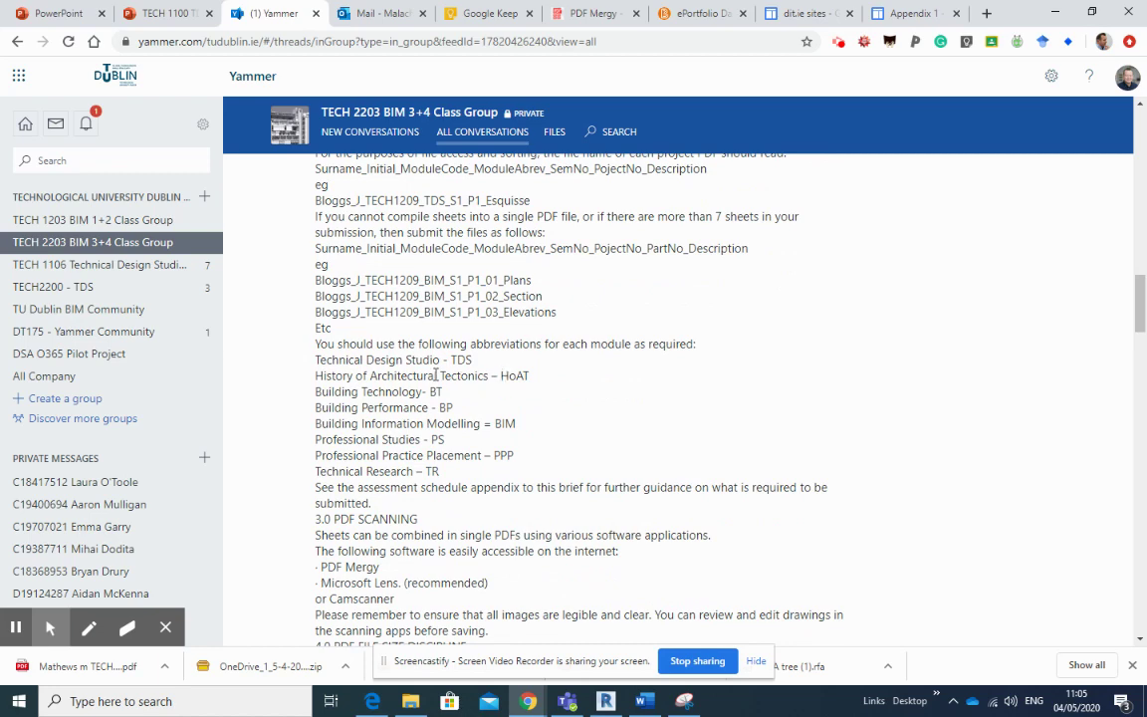
{"action": "scroll", "coordinate": [417, 416], "scroll_direction": "down", "scroll_amount": 1}
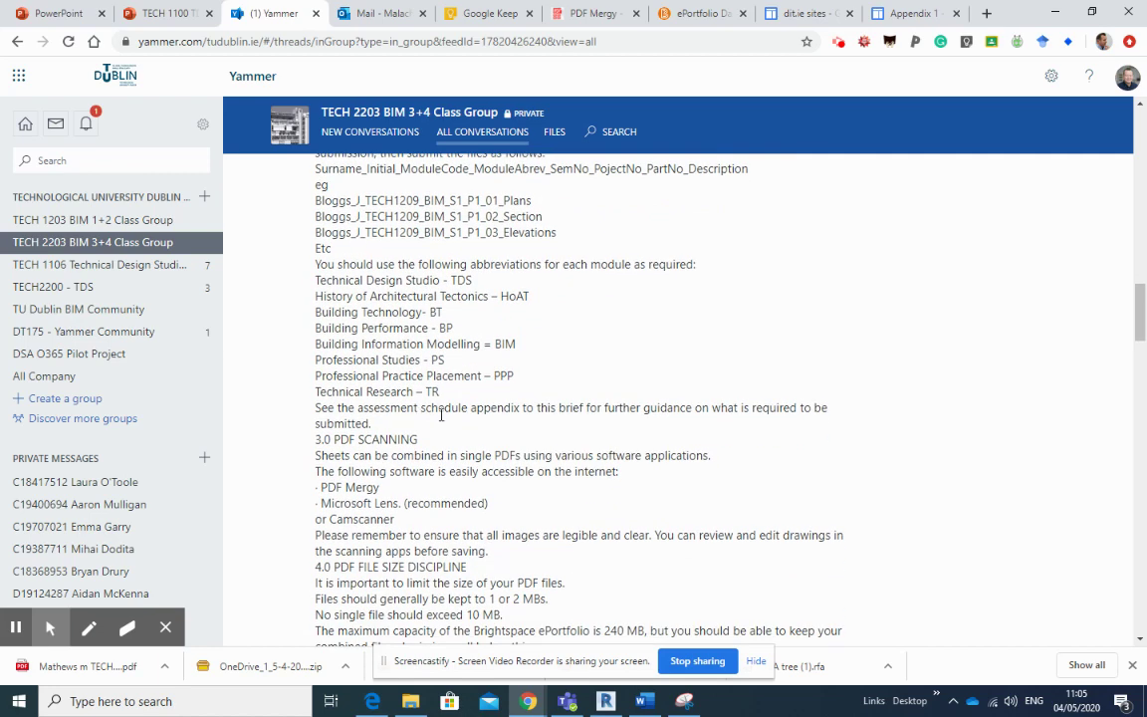
{"action": "scroll", "coordinate": [410, 383], "scroll_direction": "up", "scroll_amount": 2}
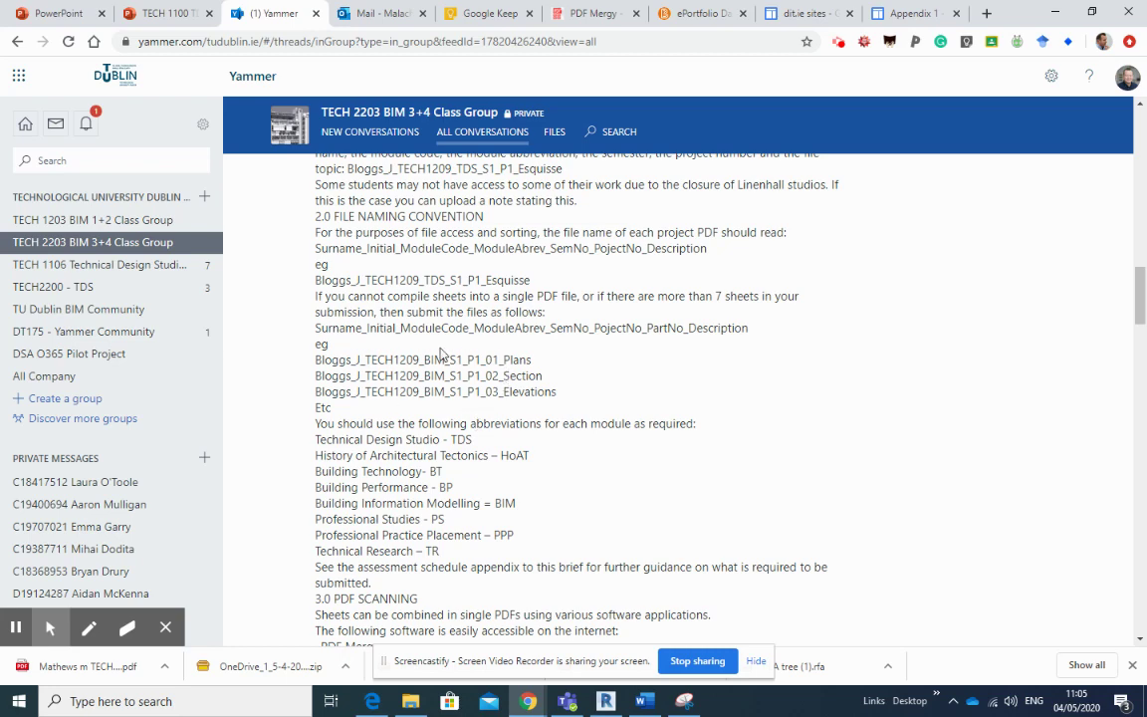
{"action": "scroll", "coordinate": [443, 366], "scroll_direction": "up", "scroll_amount": 3}
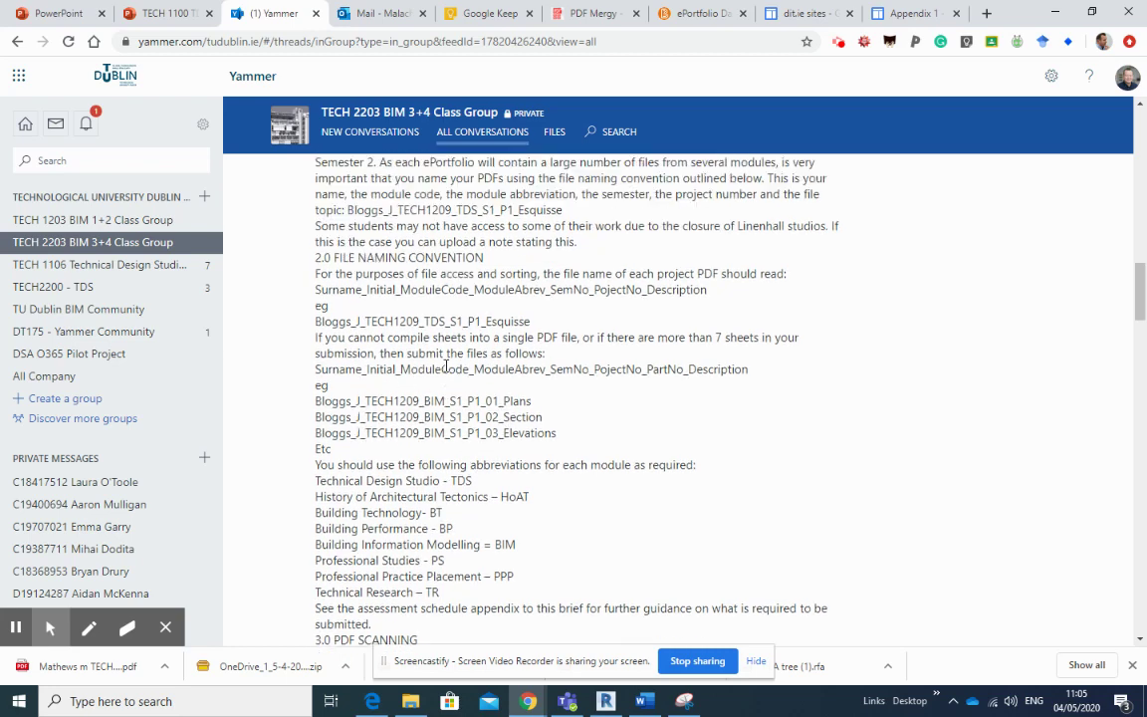
{"action": "scroll", "coordinate": [502, 431], "scroll_direction": "down", "scroll_amount": 3}
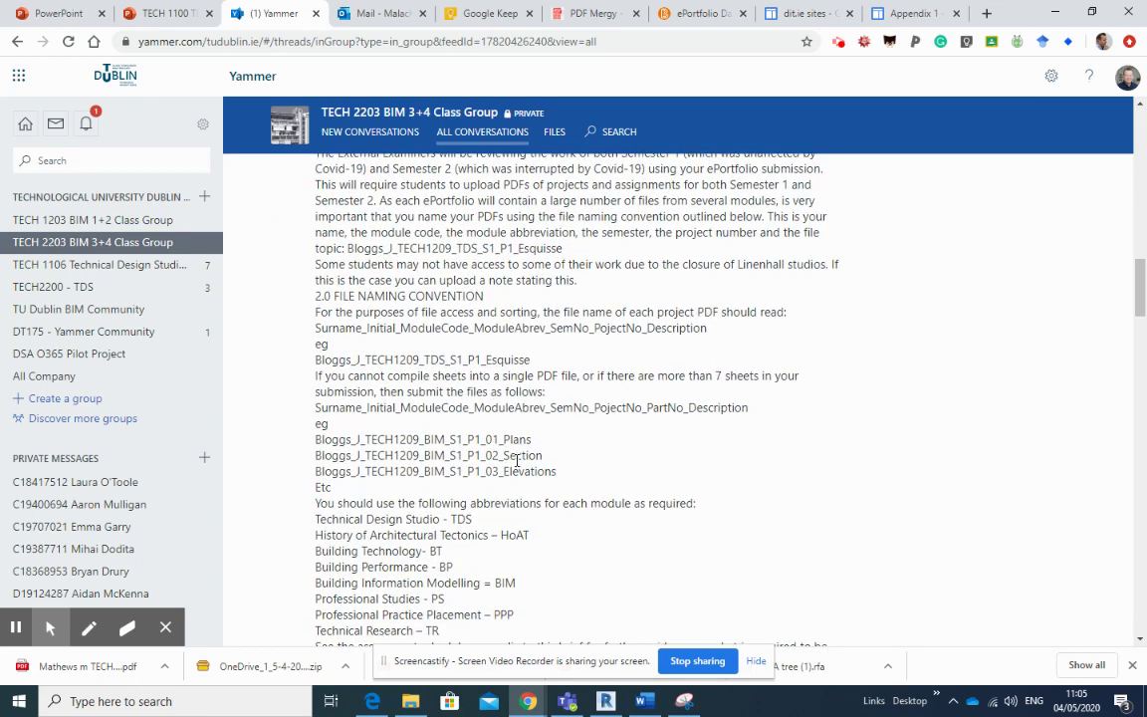
{"action": "scroll", "coordinate": [534, 458], "scroll_direction": "up", "scroll_amount": 10}
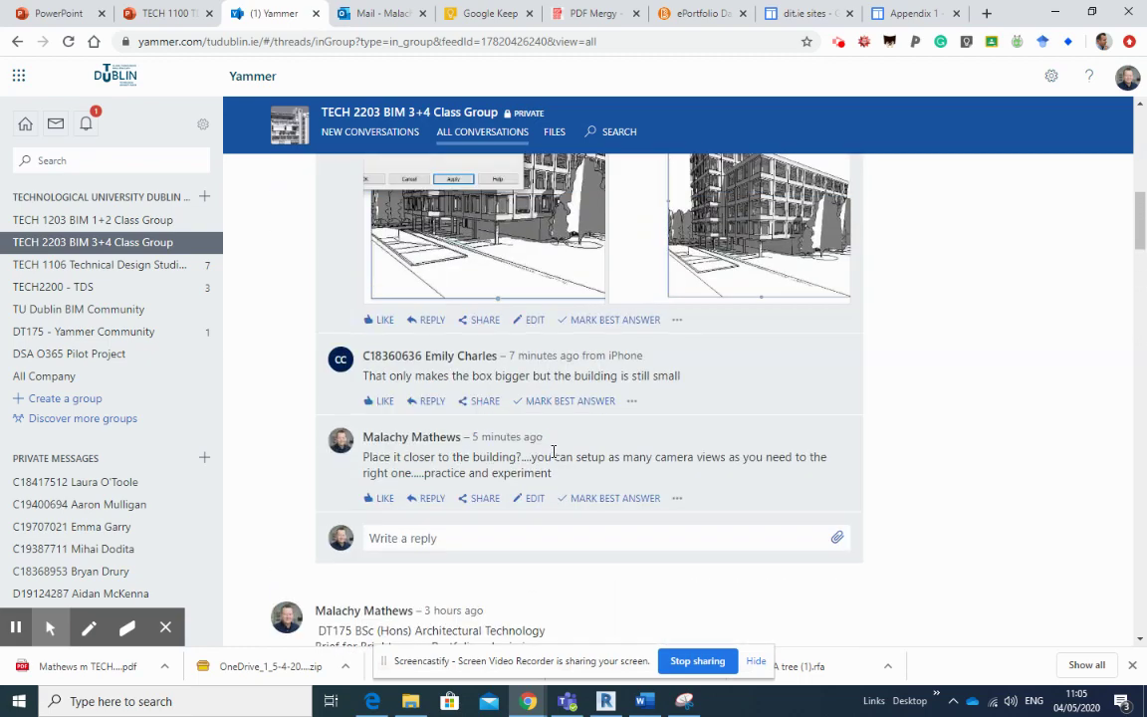
{"action": "scroll", "coordinate": [554, 457], "scroll_direction": "up", "scroll_amount": 5}
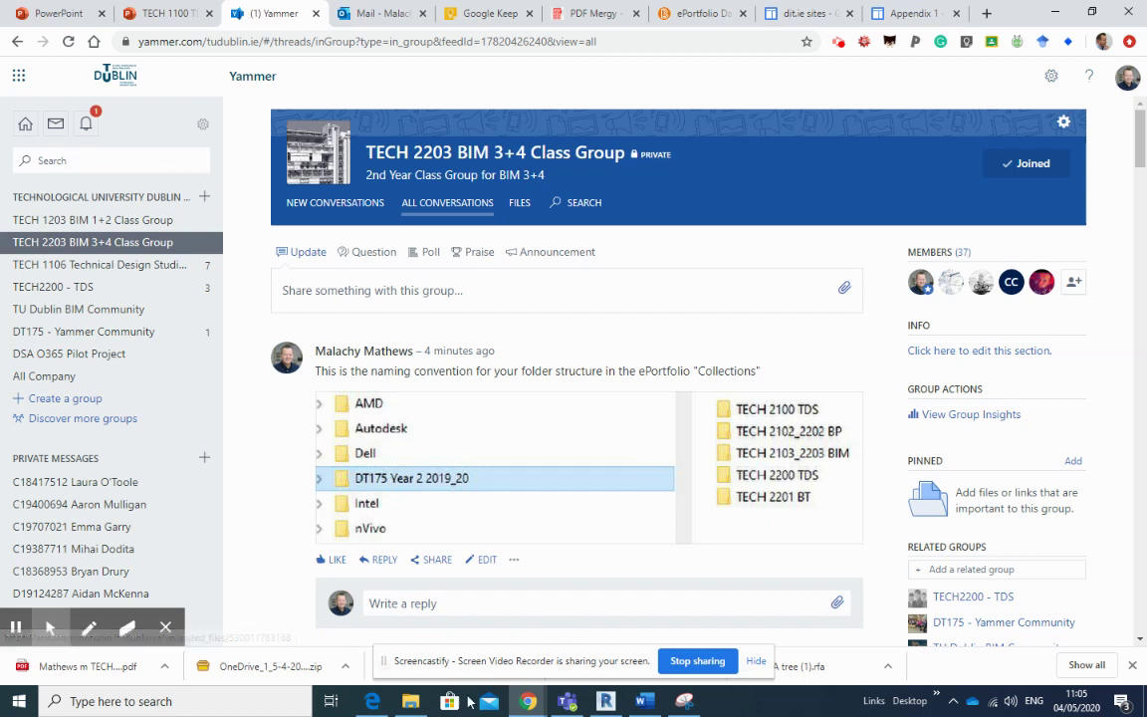
Review the My Modules homepage on the Brightspace tab, then go to the ePortfolio dashboard
{"action": "left_click", "coordinate": [687, 14]}
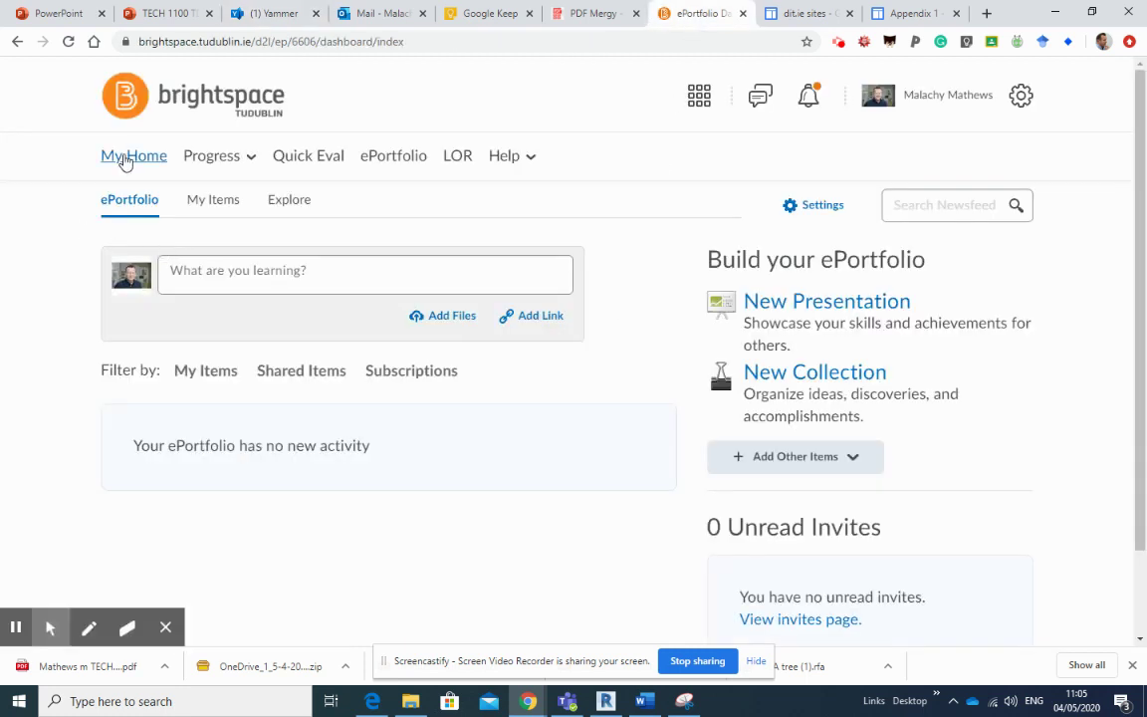
{"action": "left_click", "coordinate": [185, 209]}
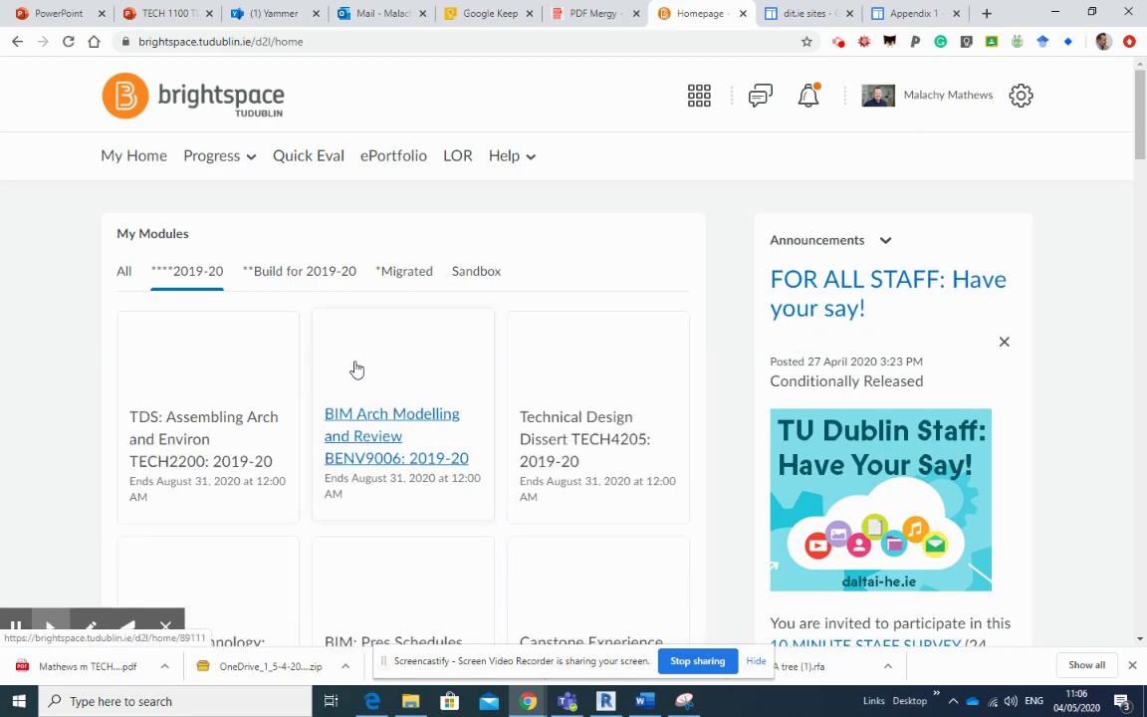
{"action": "scroll", "coordinate": [379, 403], "scroll_direction": "down", "scroll_amount": 3}
{"action": "scroll", "coordinate": [378, 403], "scroll_direction": "up", "scroll_amount": 3}
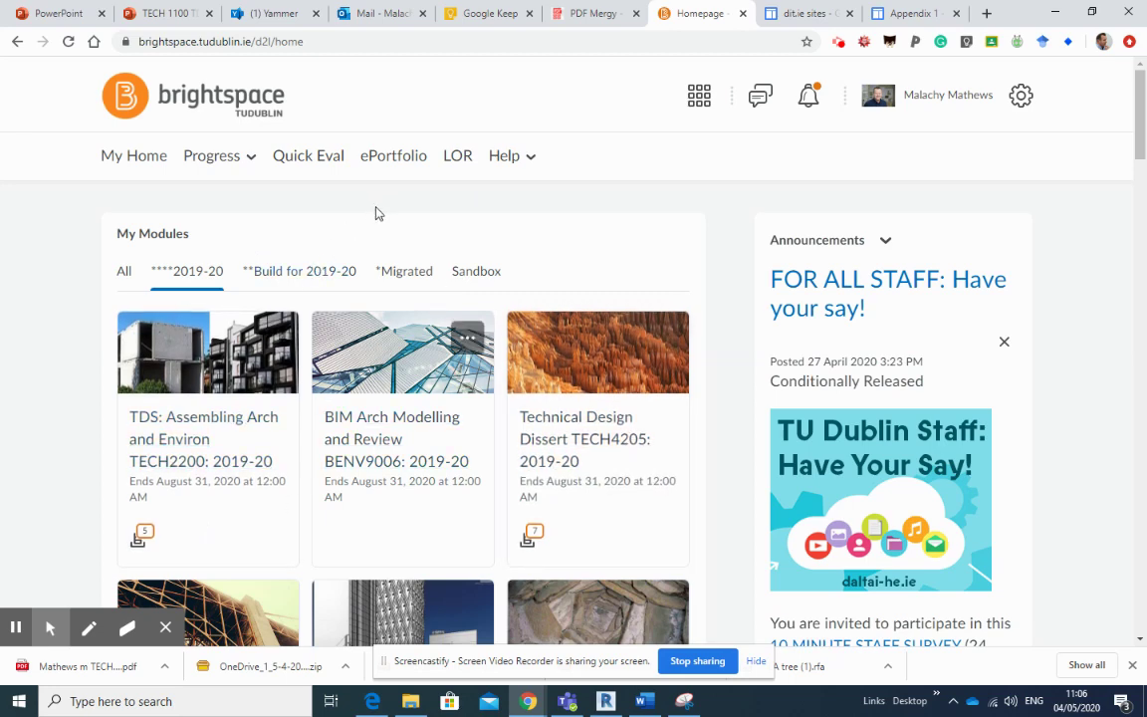
{"action": "left_click", "coordinate": [391, 164]}
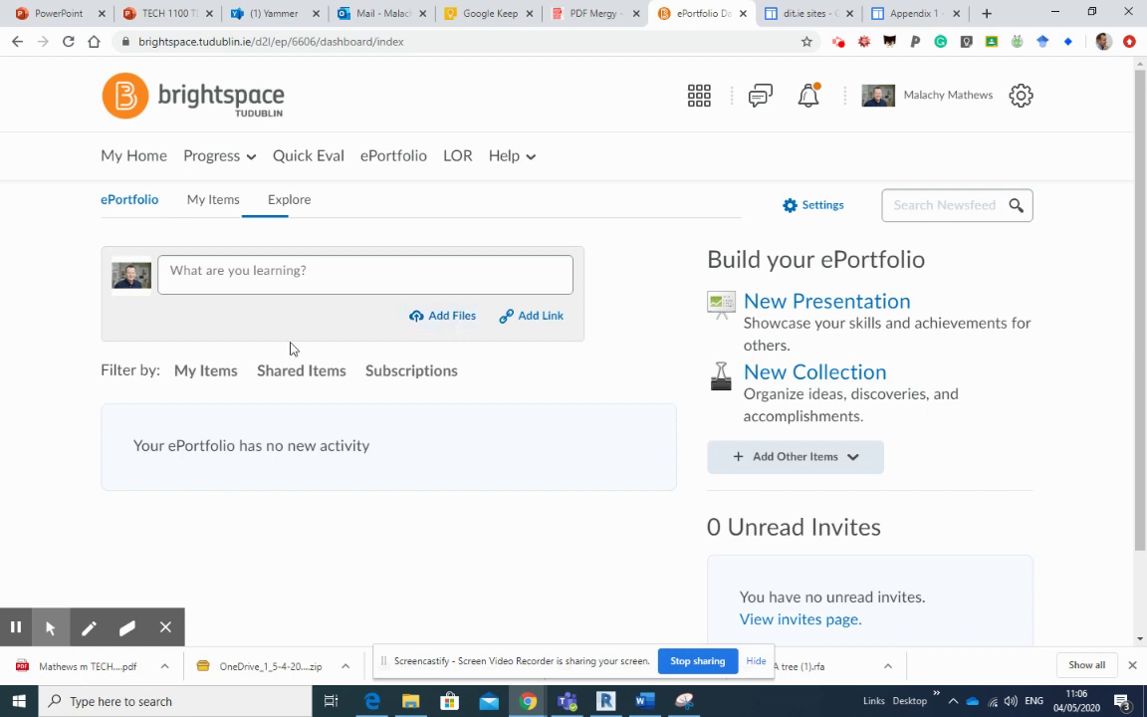
{"action": "left_click", "coordinate": [445, 322]}
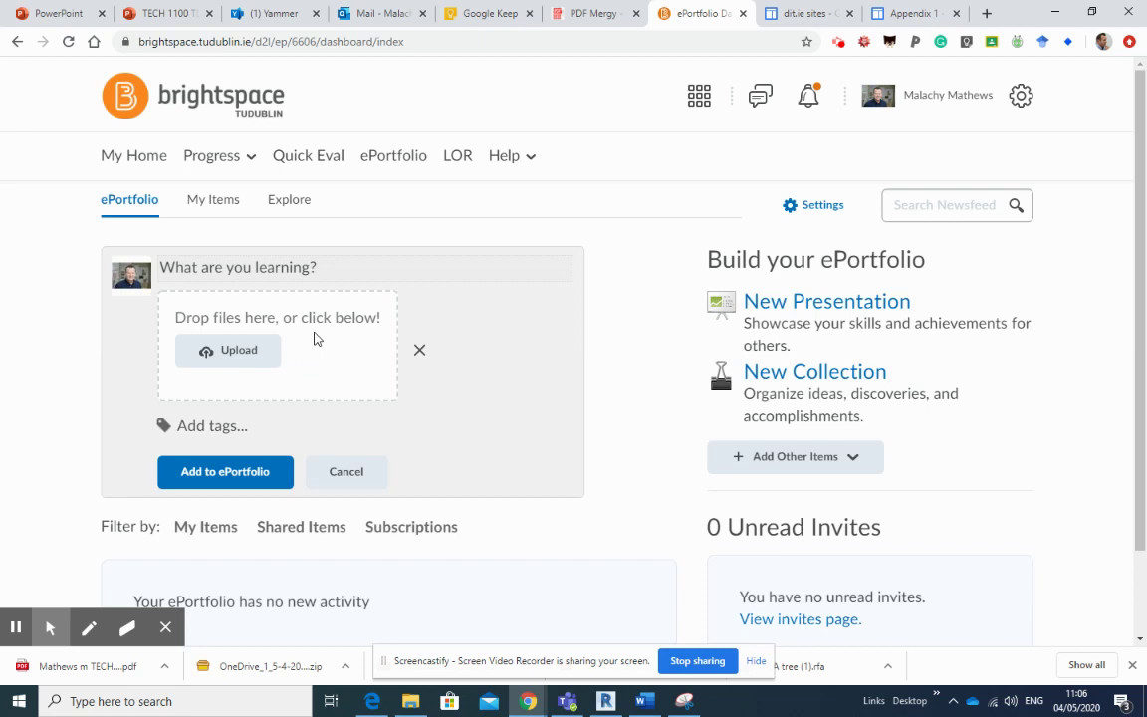
{"action": "left_click", "coordinate": [345, 478]}
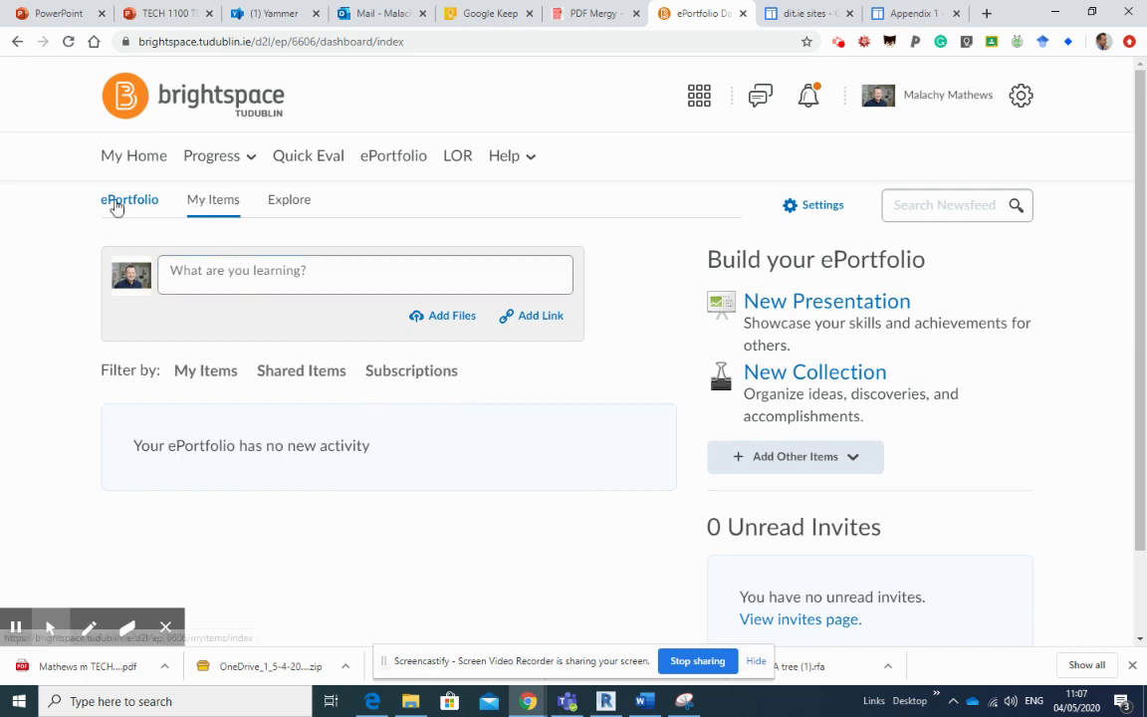
Check the empty ePortfolio My Items list with a filter, then show the Downloads folder
{"action": "left_click", "coordinate": [213, 202]}
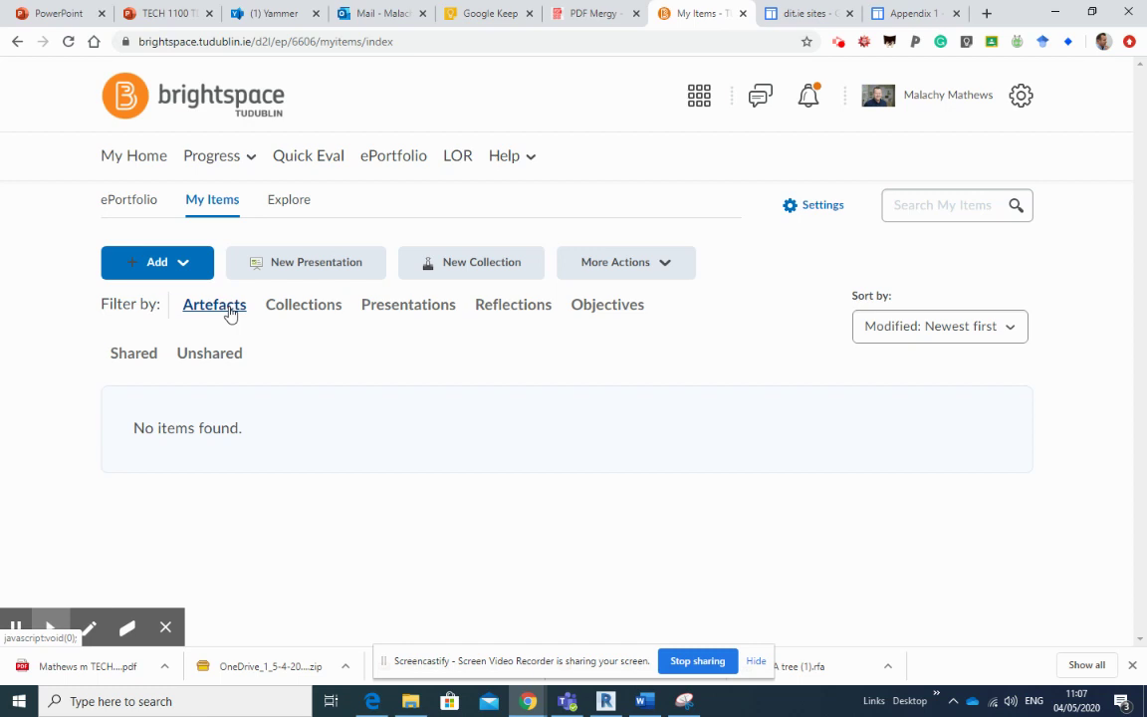
{"action": "left_click", "coordinate": [209, 352]}
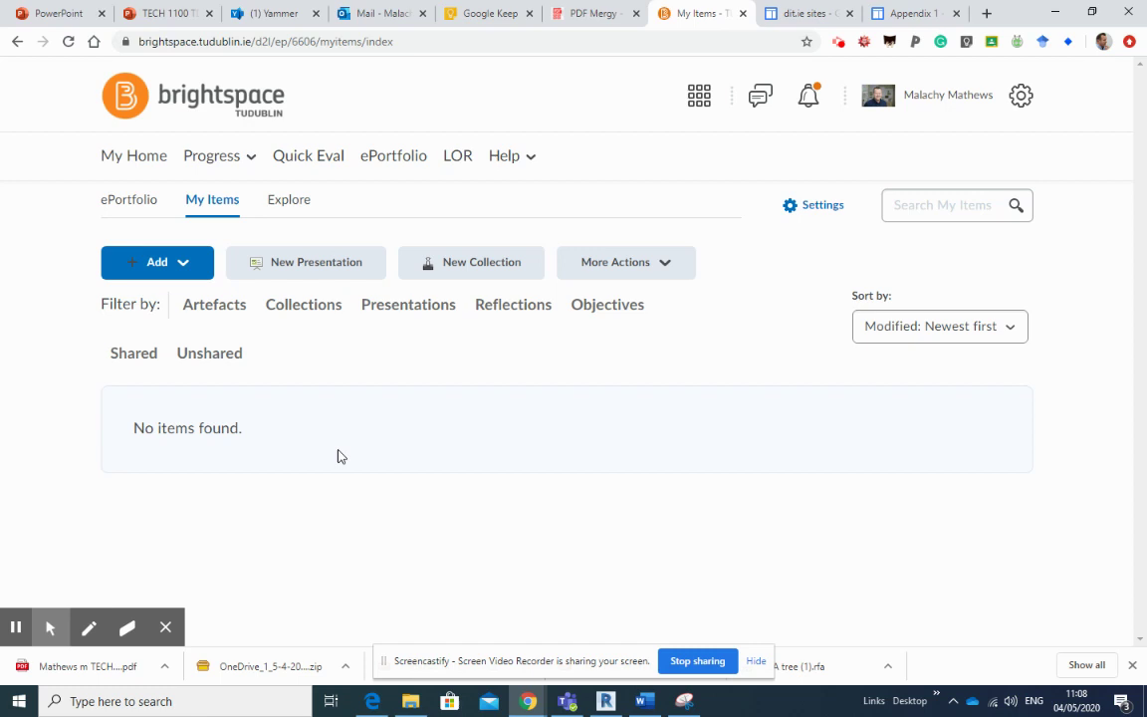
{"action": "left_click", "coordinate": [410, 700]}
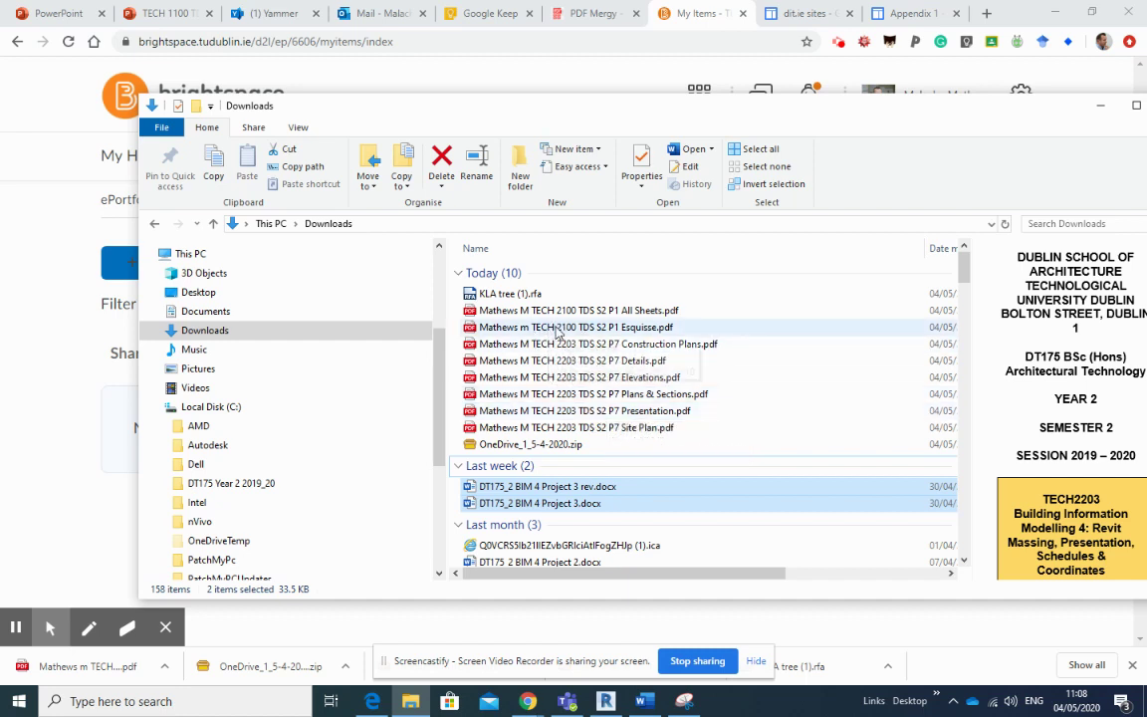
Rename the TECH 2100 Esquisse PDF, replacing its lowercase surname initial with an uppercase M
{"action": "left_click", "coordinate": [558, 331]}
{"action": "left_click", "coordinate": [558, 331]}
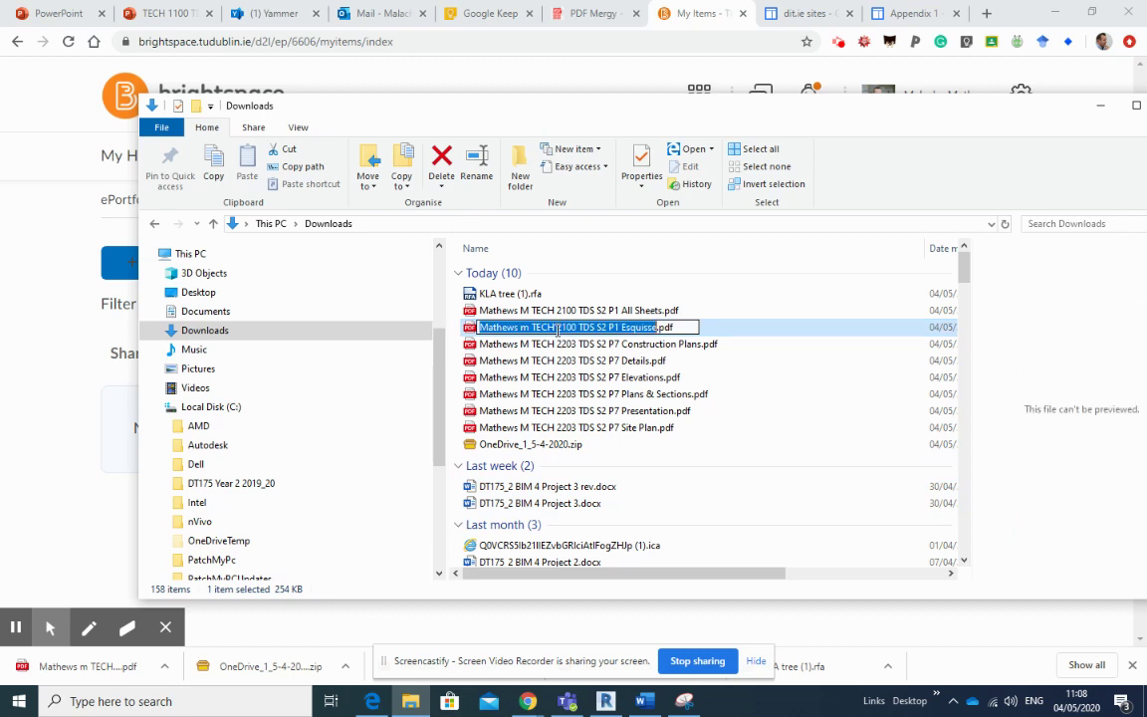
{"action": "left_click", "coordinate": [529, 327]}
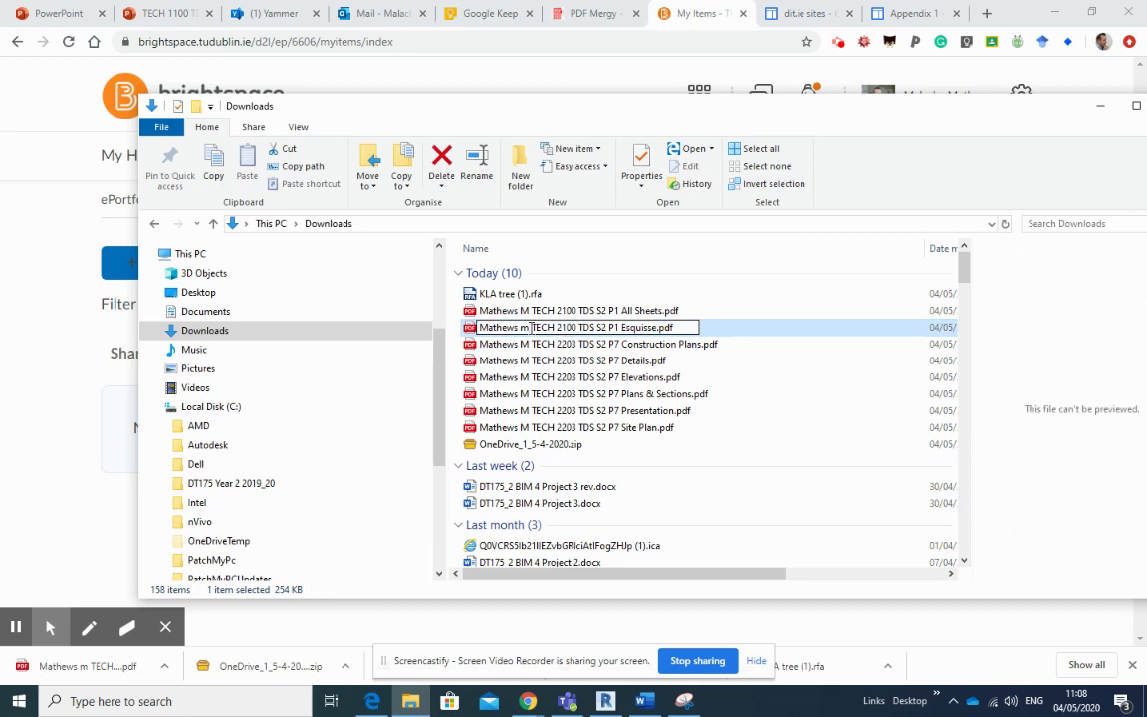
{"action": "key", "text": "BackSpace"}
{"action": "type", "text": "M"}
{"action": "left_click", "coordinate": [528, 444]}
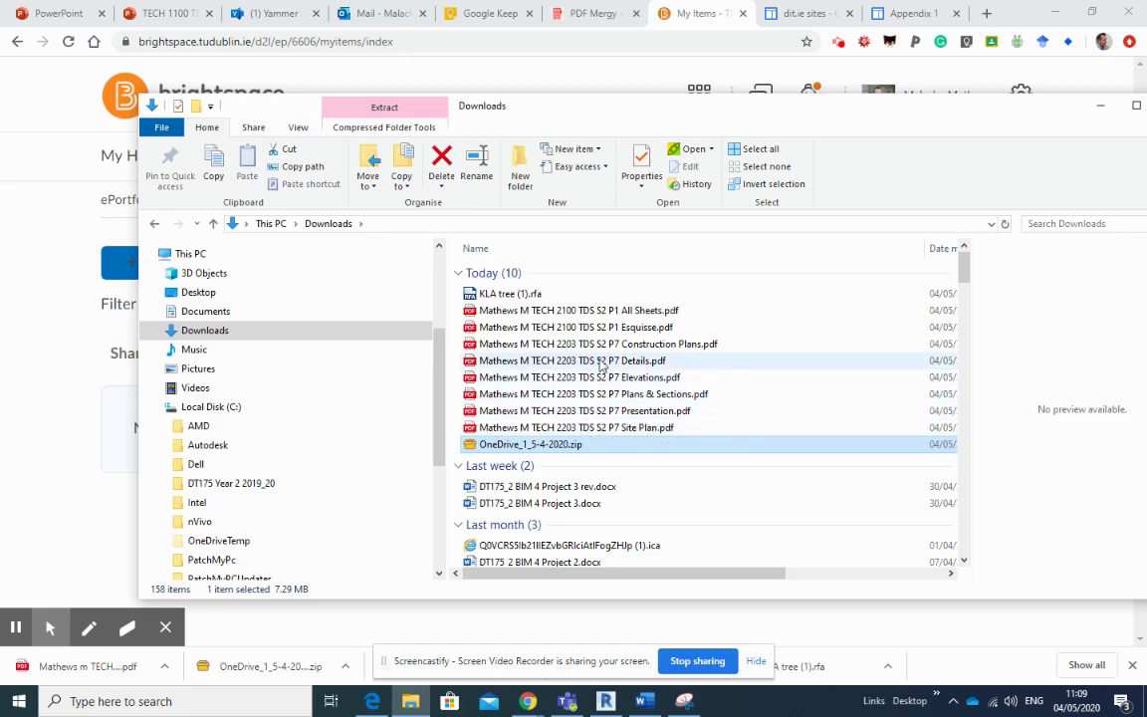
{"action": "mouse_move", "coordinate": [601, 365]}
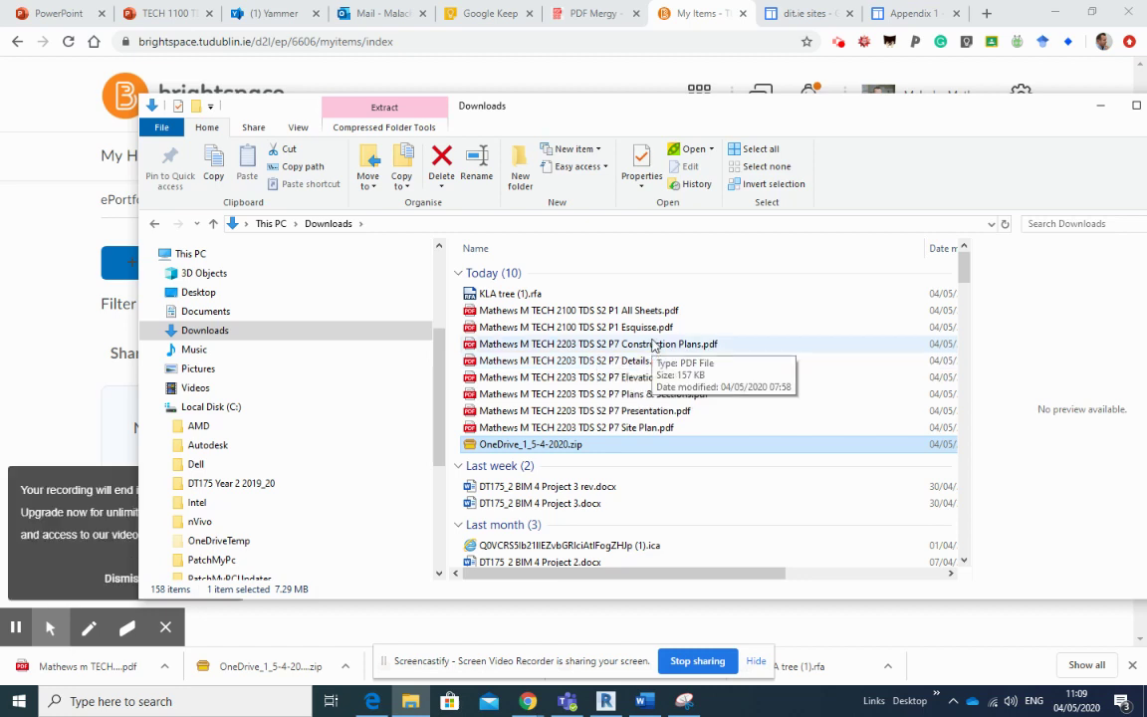
{"action": "mouse_move", "coordinate": [640, 333]}
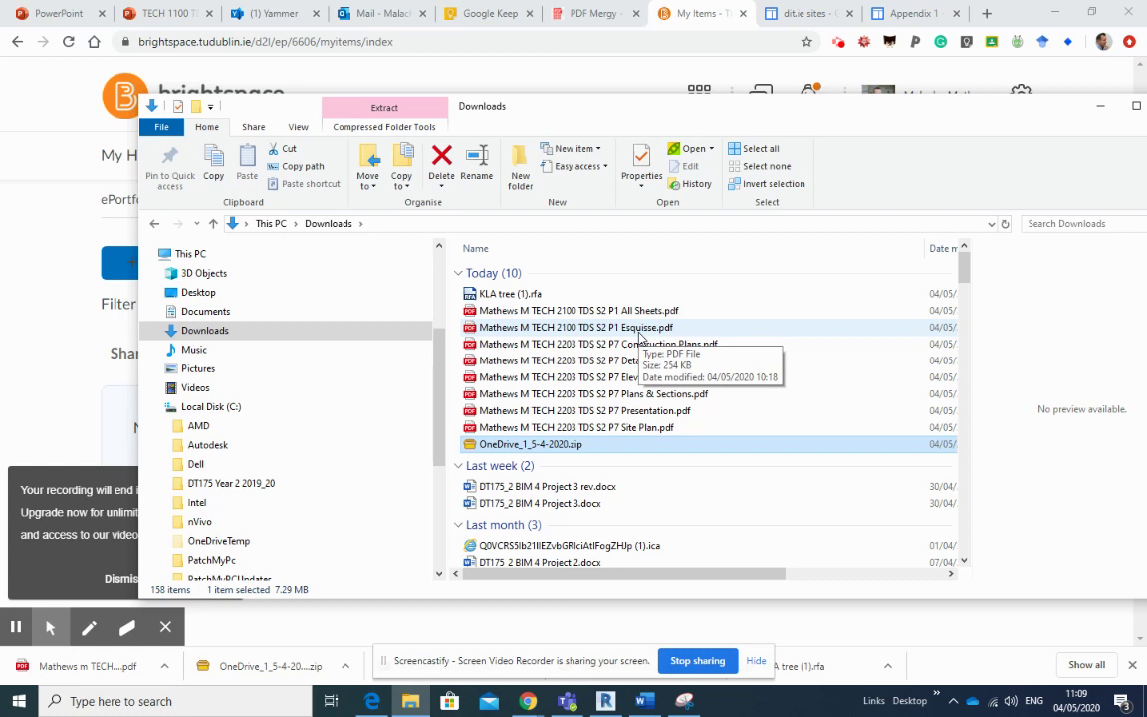